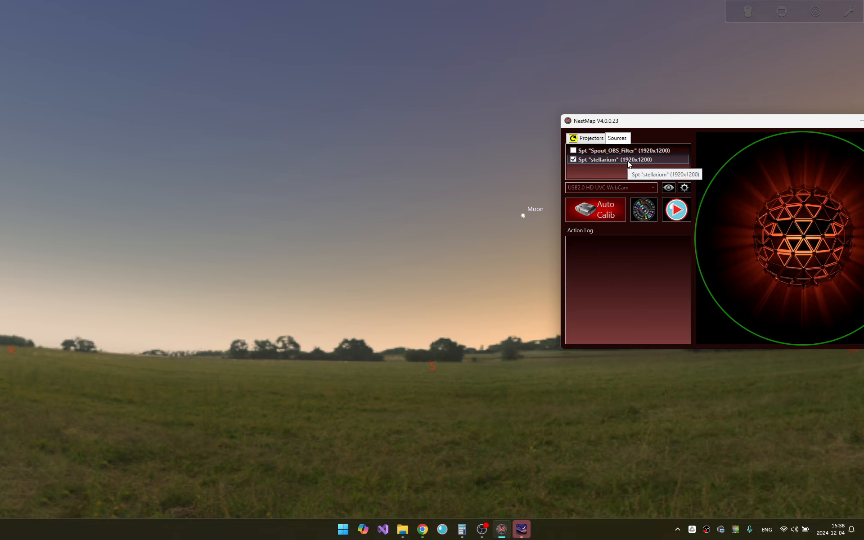
- Start the Spout feed in NestMap and move its window aside
left_click(682, 217)
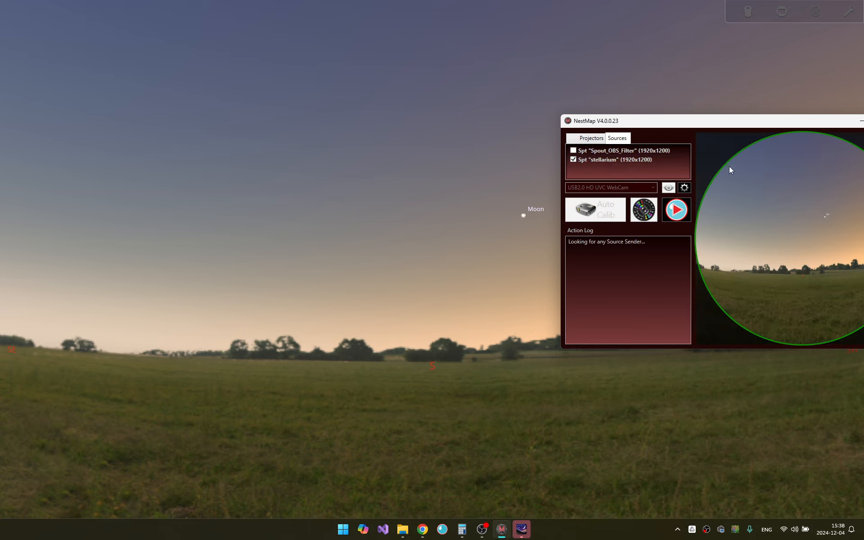
left_click_drag(733, 123, 659, 110)
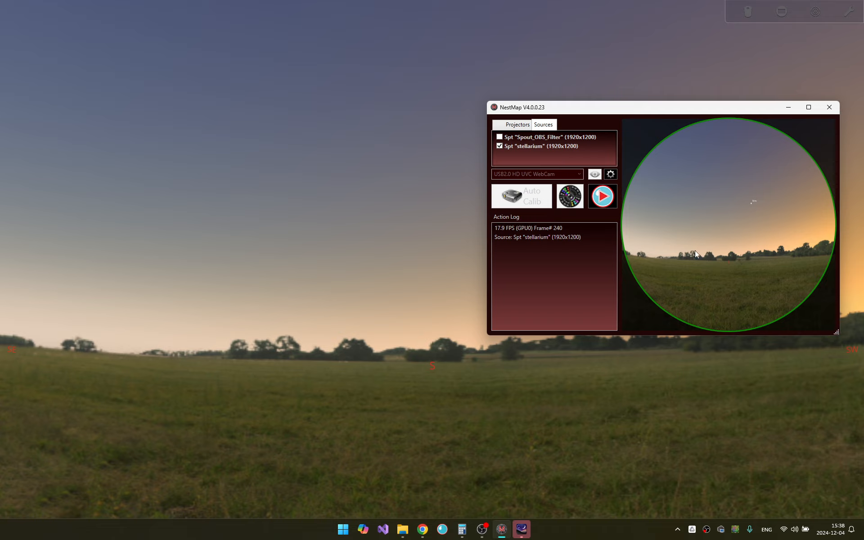
- Aim the Stellarium sky view straight up at the zenith with a wide field of view and check the NestMap preview
left_click_drag(292, 130, 325, 396)
scroll(349, 351, "down", 10)
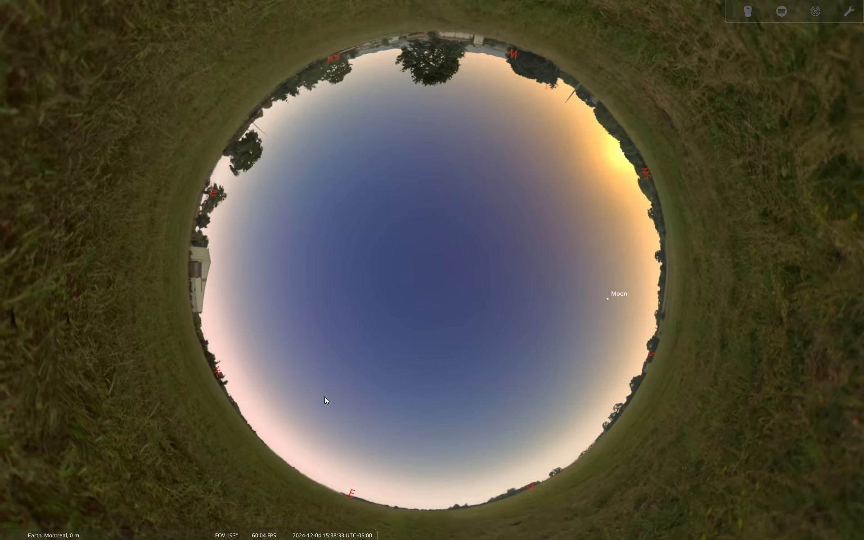
left_click_drag(325, 398, 336, 354)
scroll(381, 289, "up", 3)
scroll(380, 288, "down", 3)
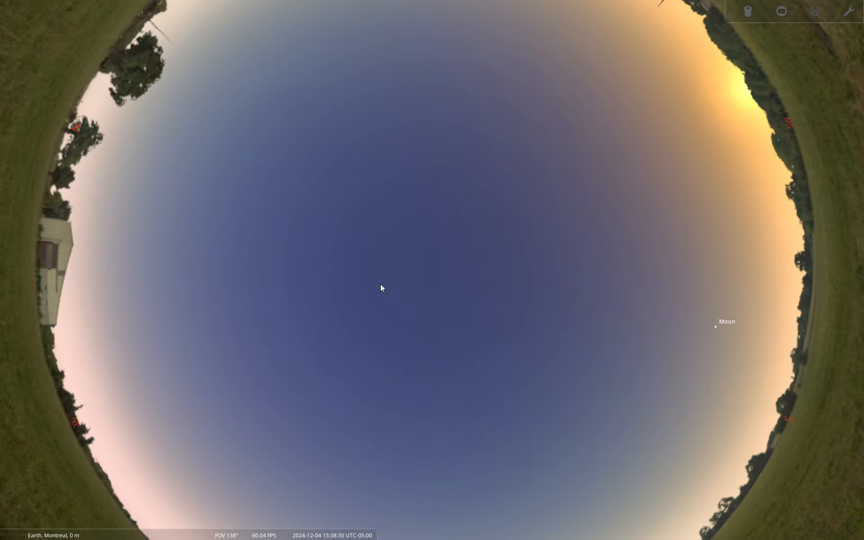
key("alt+Tab")
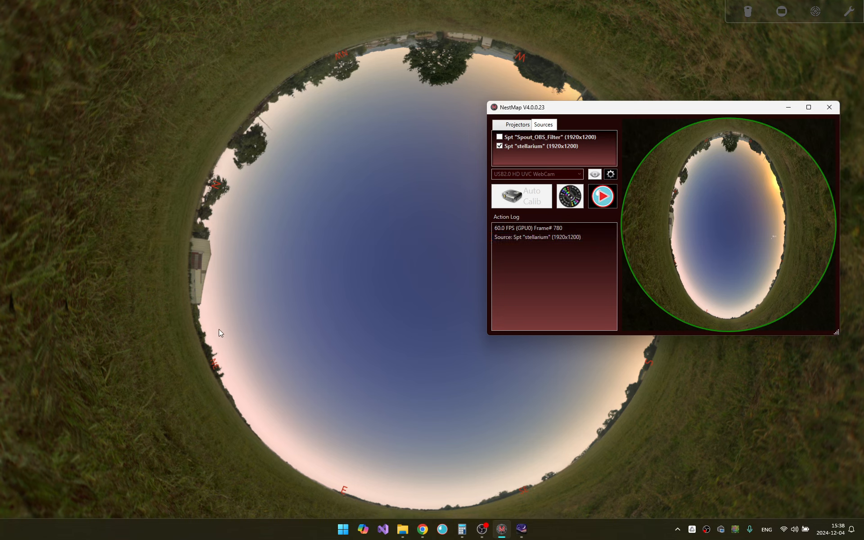
- Open the sky and viewing options and switch the projection to Fish-eye
mouse_move(1, 437)
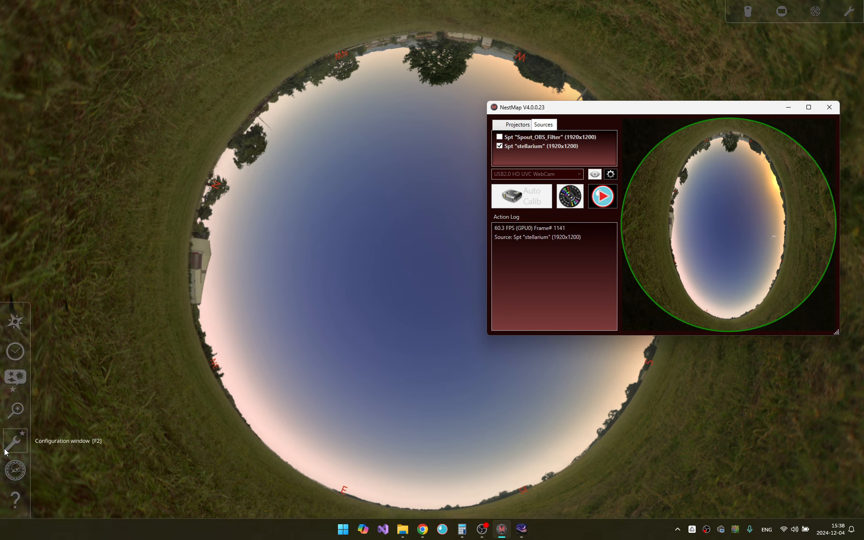
left_click(12, 389)
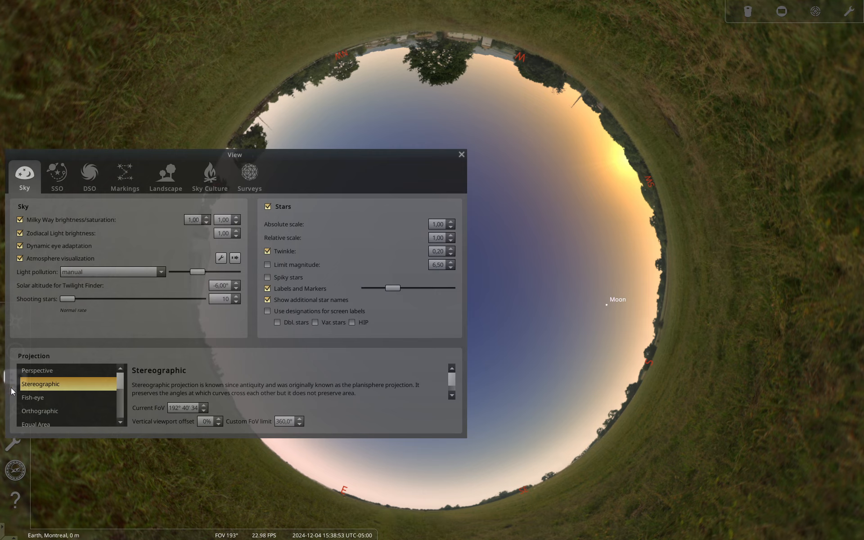
left_click(48, 399)
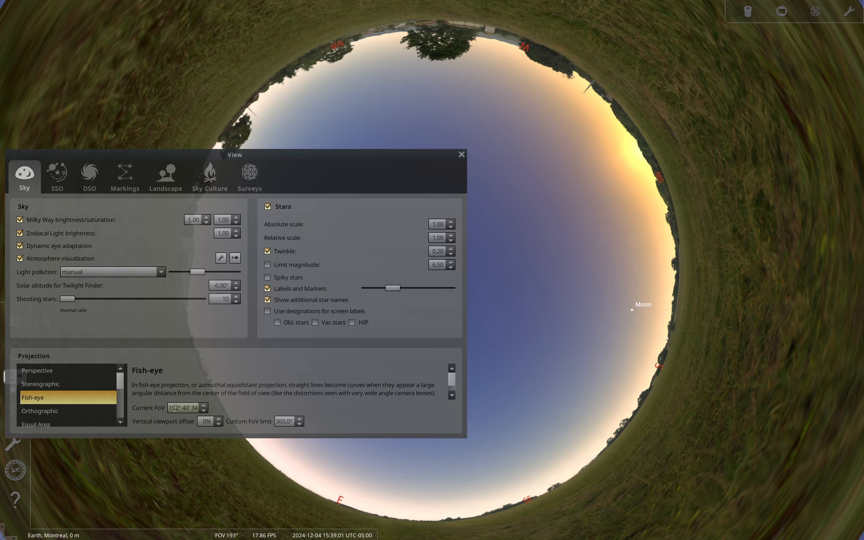
- Set the current field of view to 180° and close the view window
left_click(203, 410)
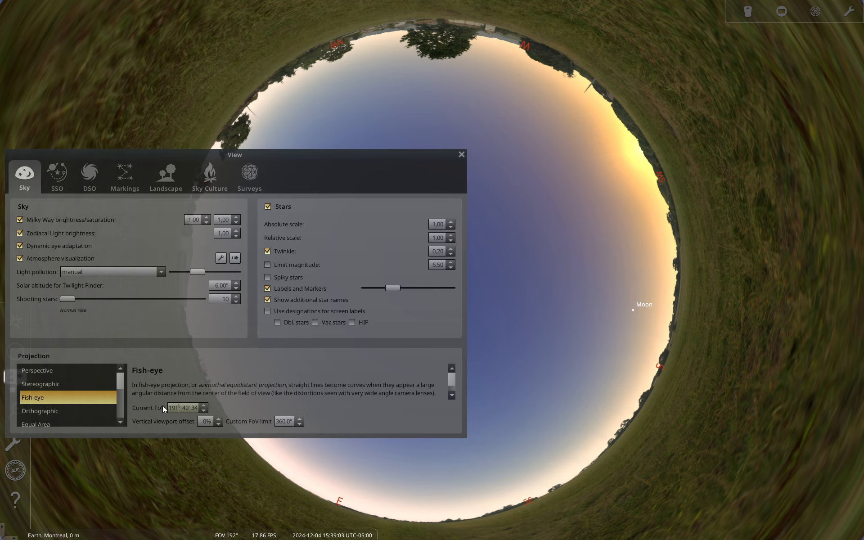
left_click_drag(170, 408, 205, 409)
type("180")
key("Return")
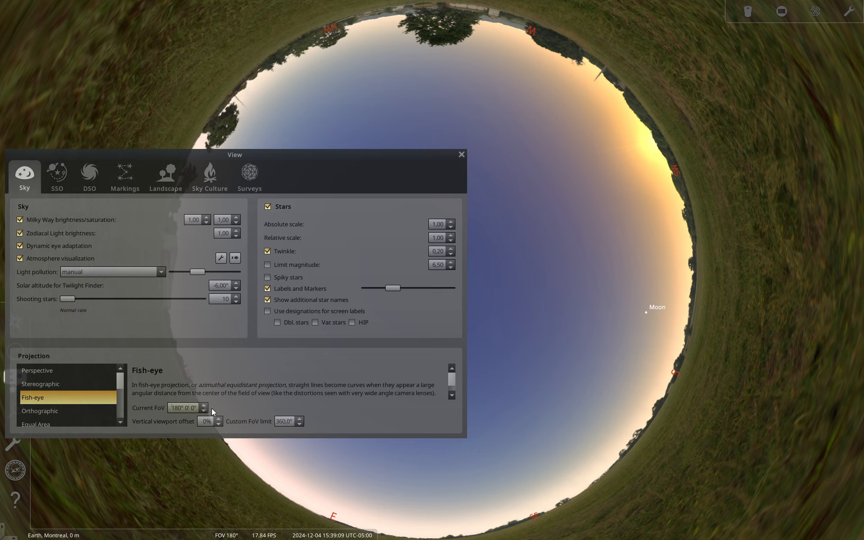
left_click(462, 154)
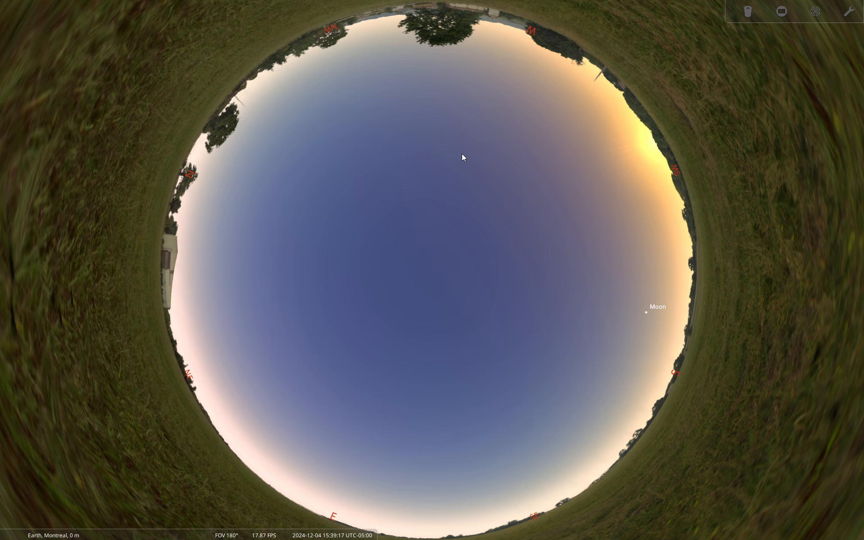
- Switch Stellarium out of full-screen mode
key("alt+Tab")
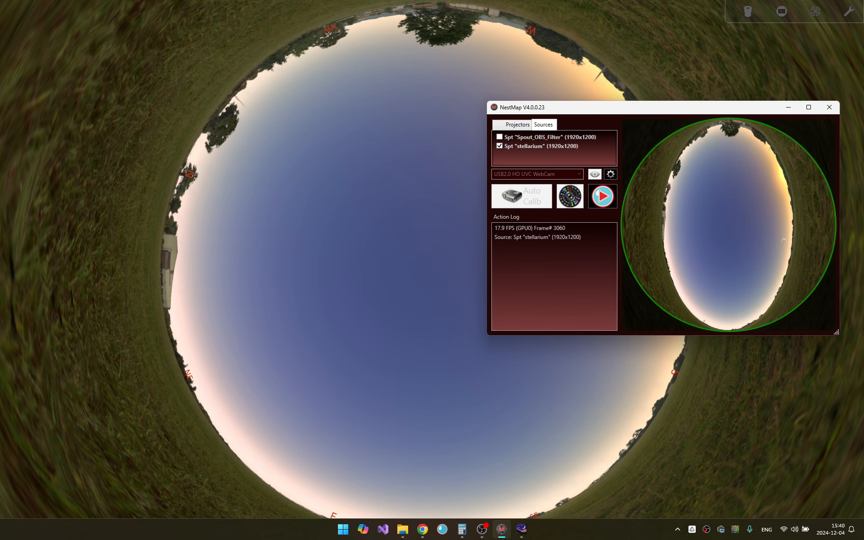
left_click(49, 499)
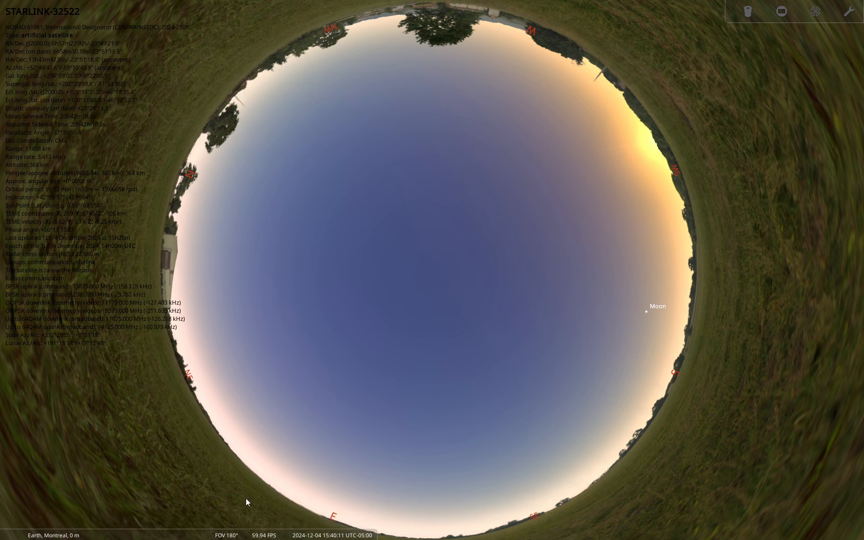
mouse_move(248, 531)
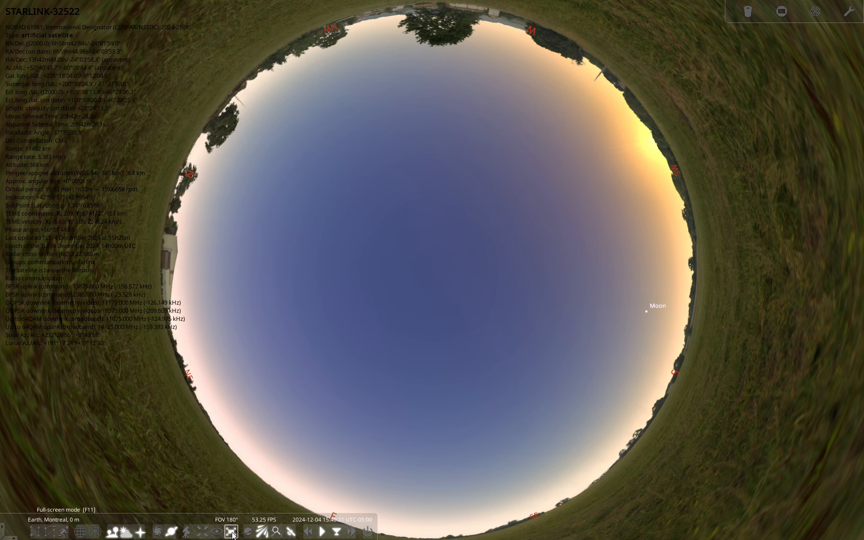
left_click(231, 533)
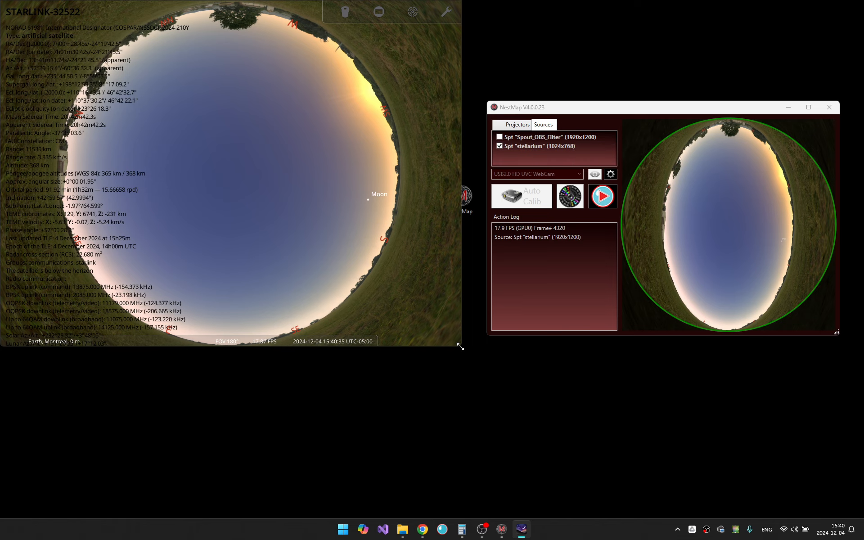
- Resize the Stellarium window to a roughly square shape and reposition the NestMap window beside it
left_click_drag(460, 347, 524, 518)
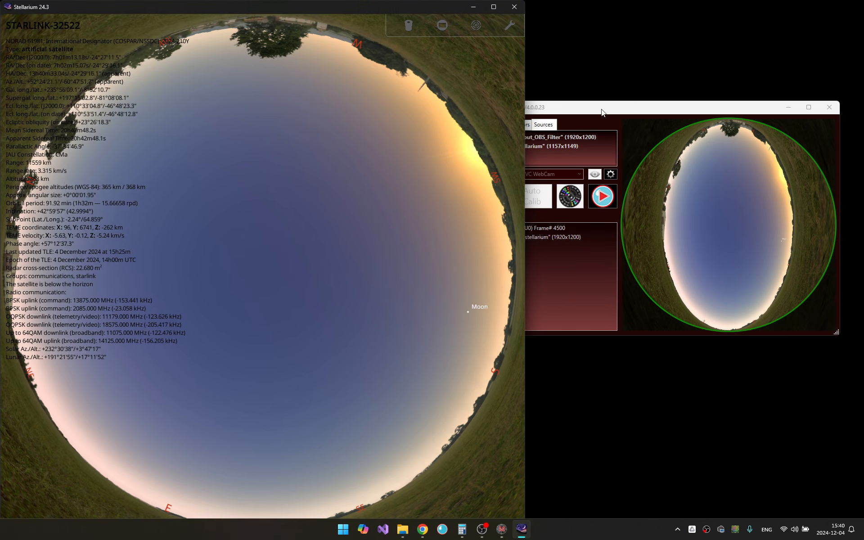
left_click_drag(588, 108, 629, 103)
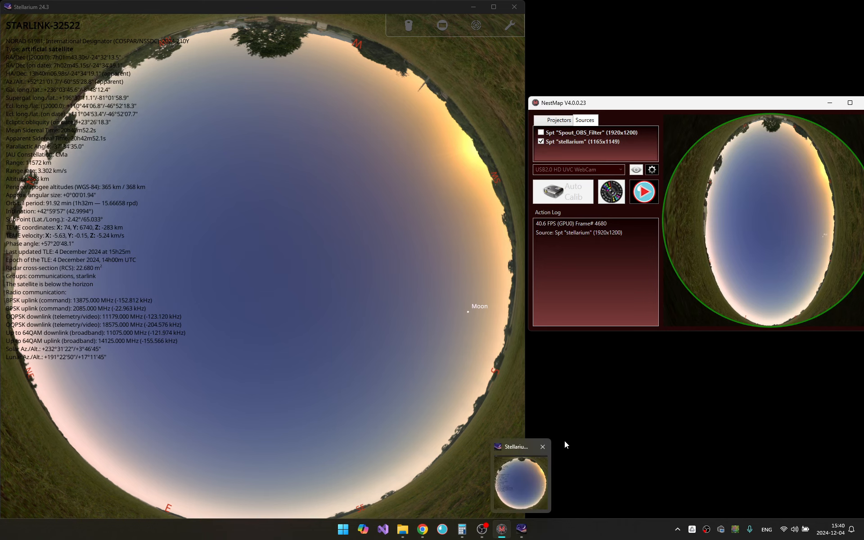
left_click_drag(525, 503, 518, 502)
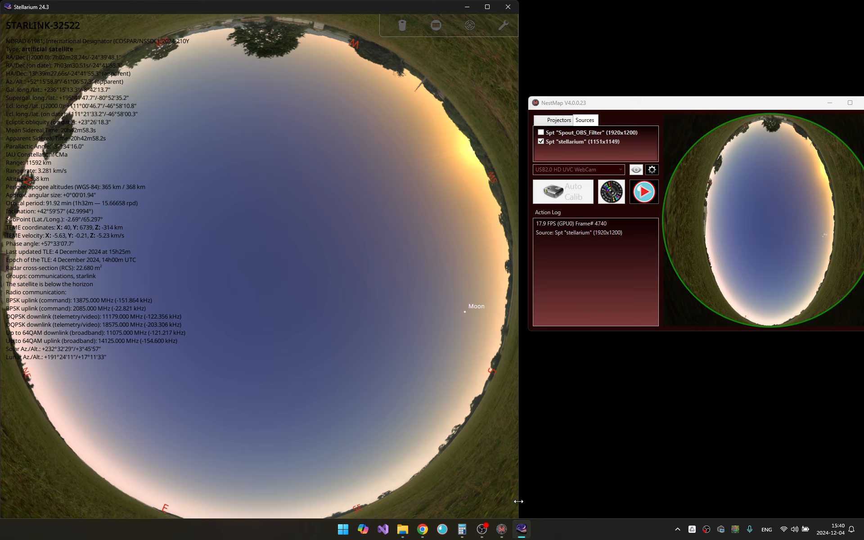
left_click_drag(519, 502, 516, 501)
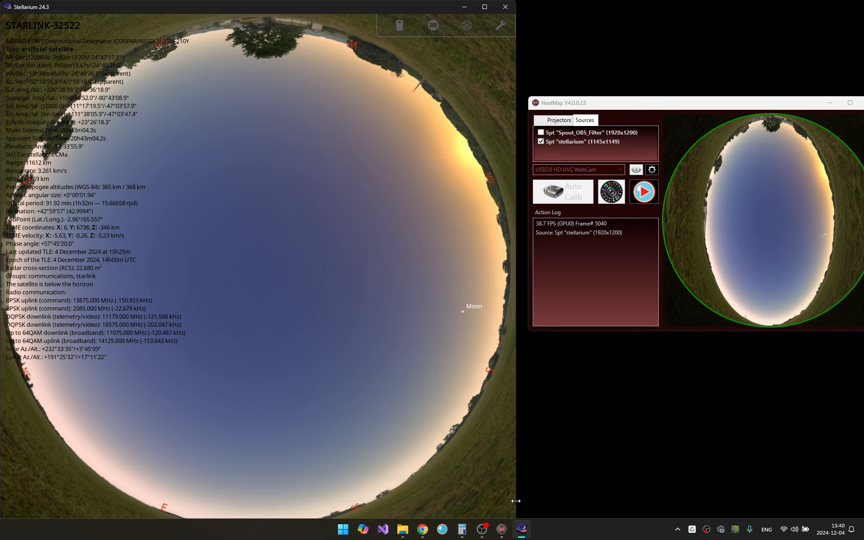
left_click_drag(516, 501, 517, 501)
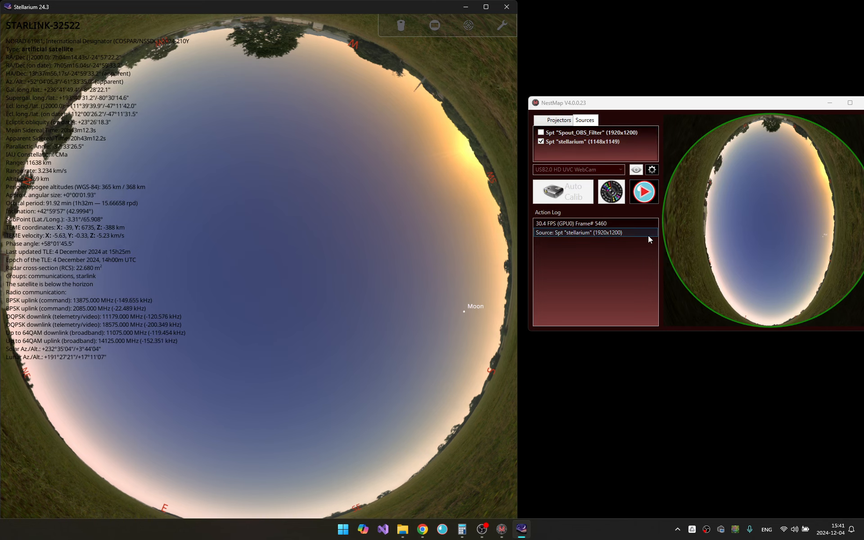
- Stop and restart the Spout feed in NestMap, confirming the stop, and move the NestMap window
left_click(647, 194)
left_click(419, 290)
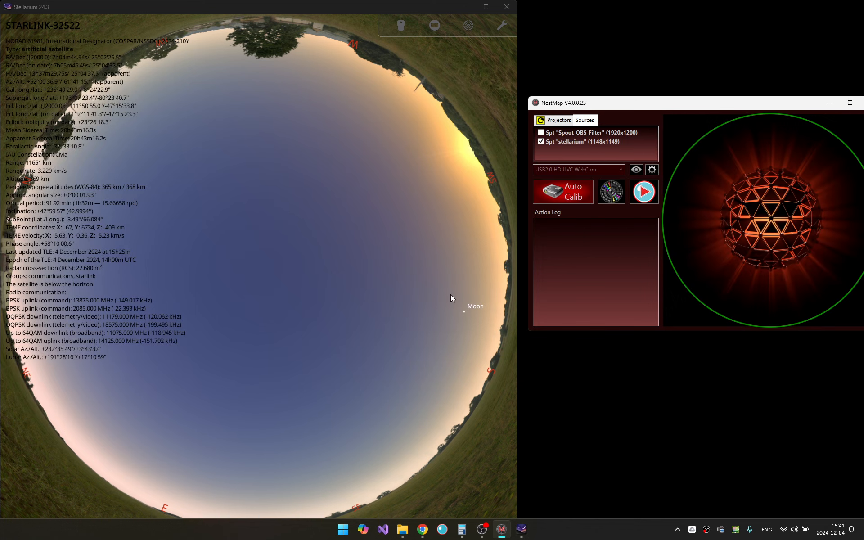
left_click(644, 192)
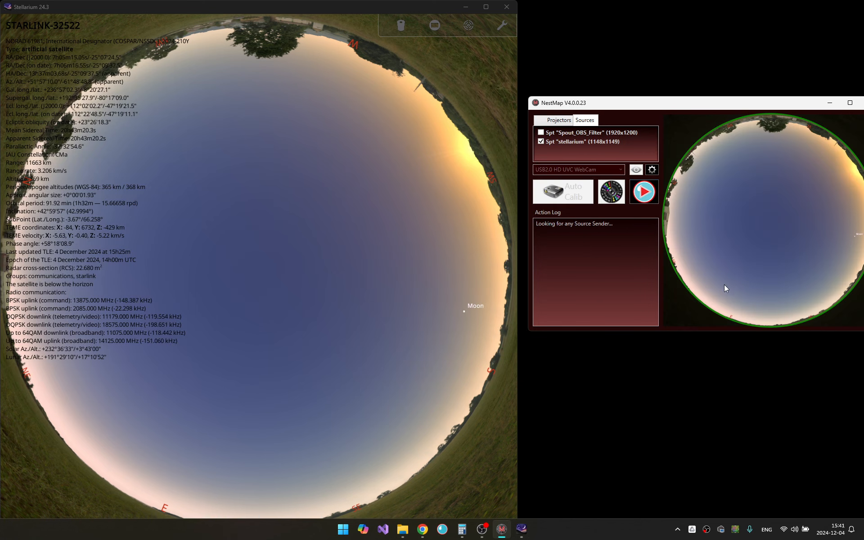
left_click_drag(749, 105, 722, 101)
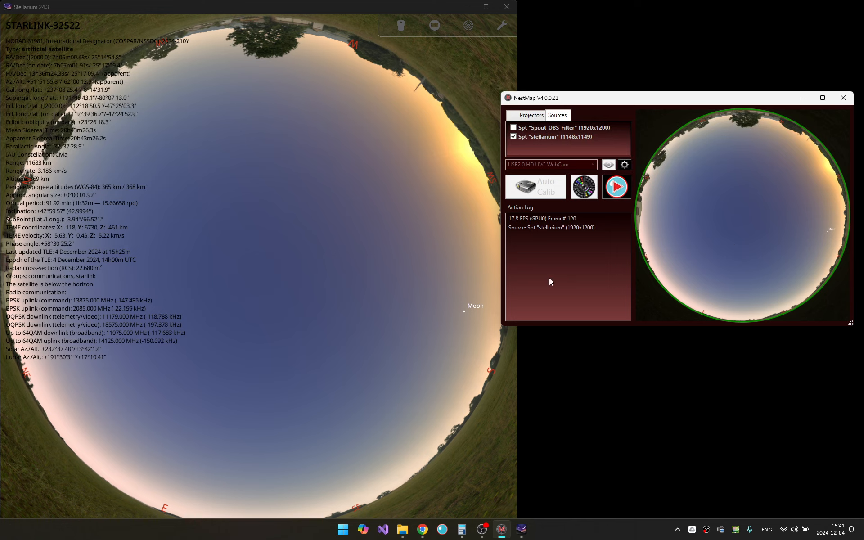
left_click(306, 323)
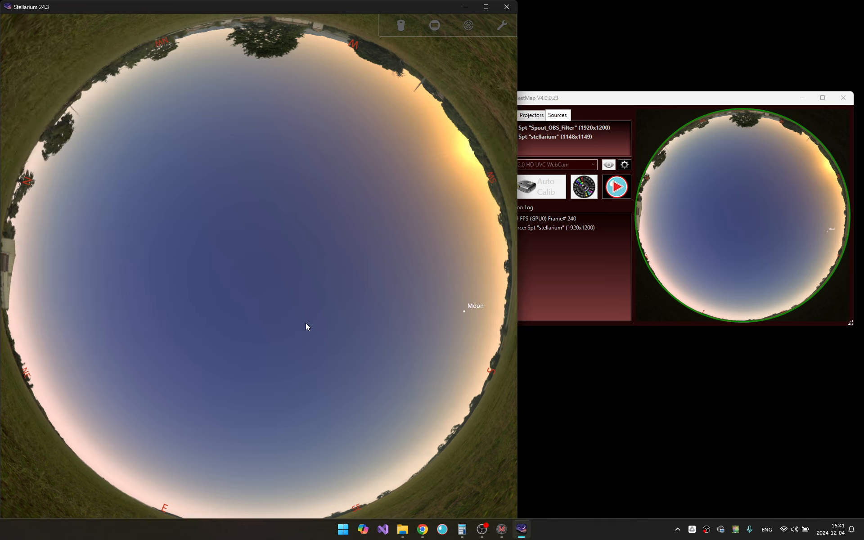
left_click(41, 498)
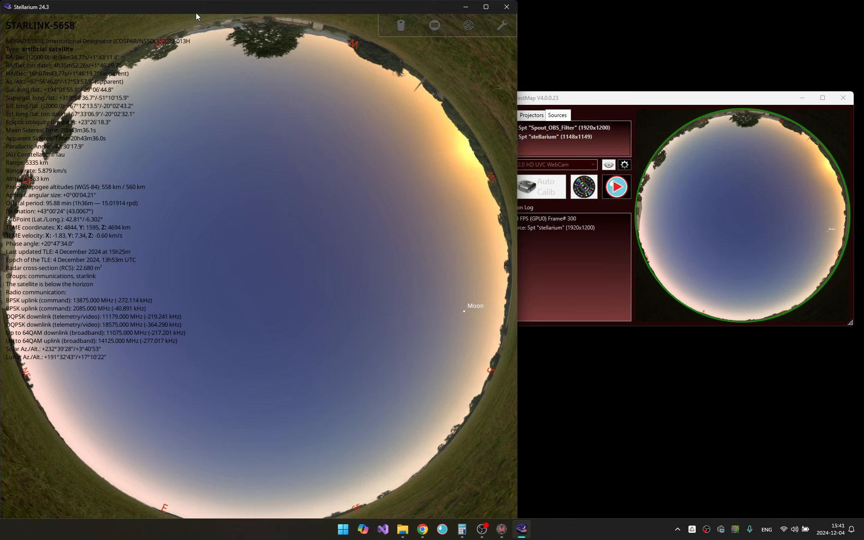
left_click_drag(197, 13, 198, 6)
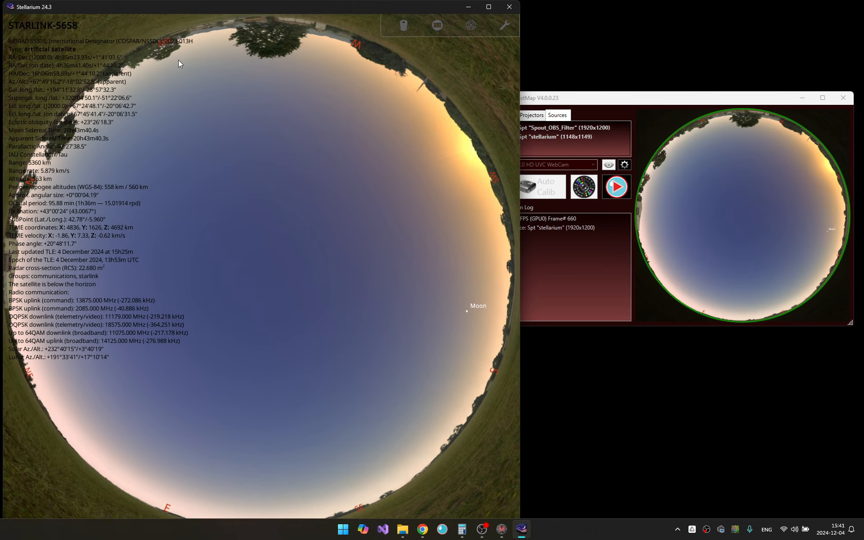
double_click(193, 3)
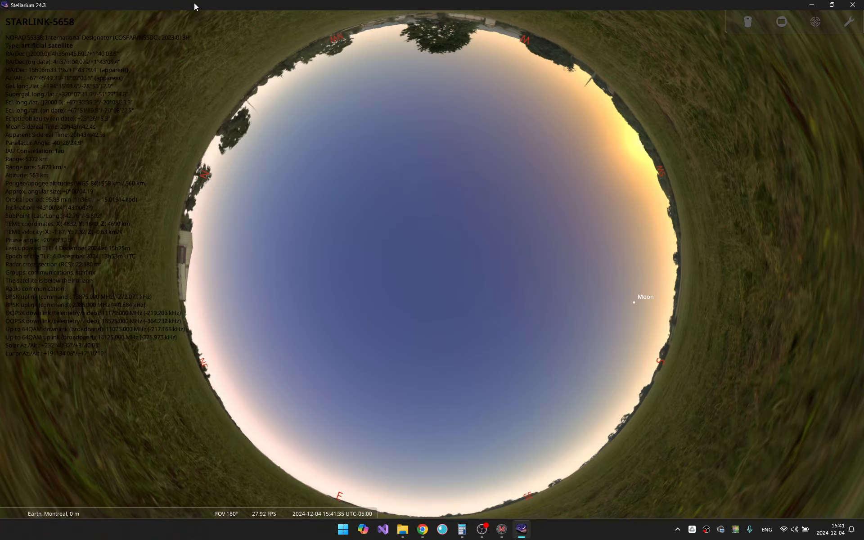
double_click(194, 6)
left_click_drag(191, 9, 193, 6)
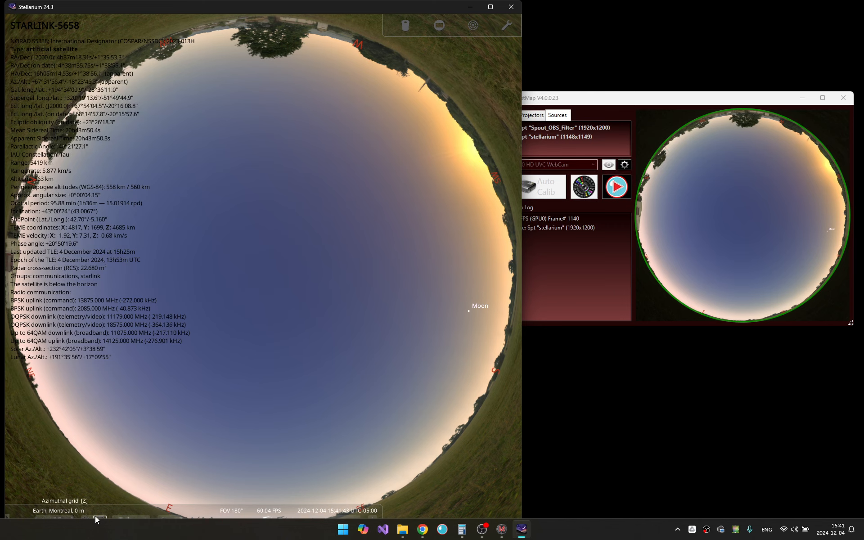
- Turn off the atmosphere in Stellarium, then stop and restart the Spout feed in NestMap
left_click(131, 520)
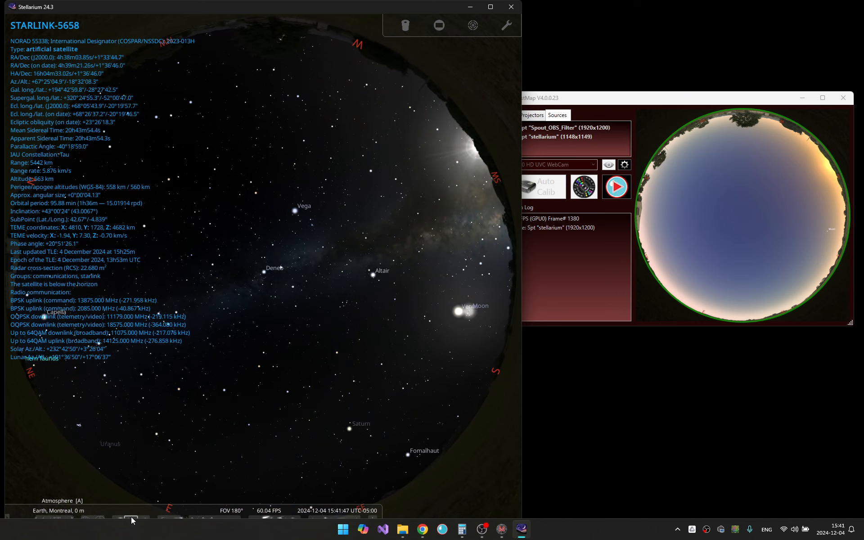
left_click(629, 300)
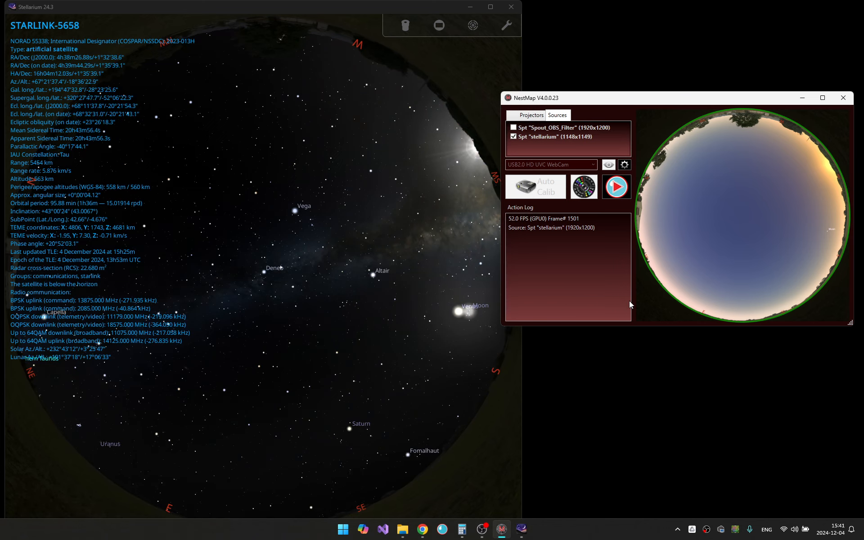
left_click(628, 193)
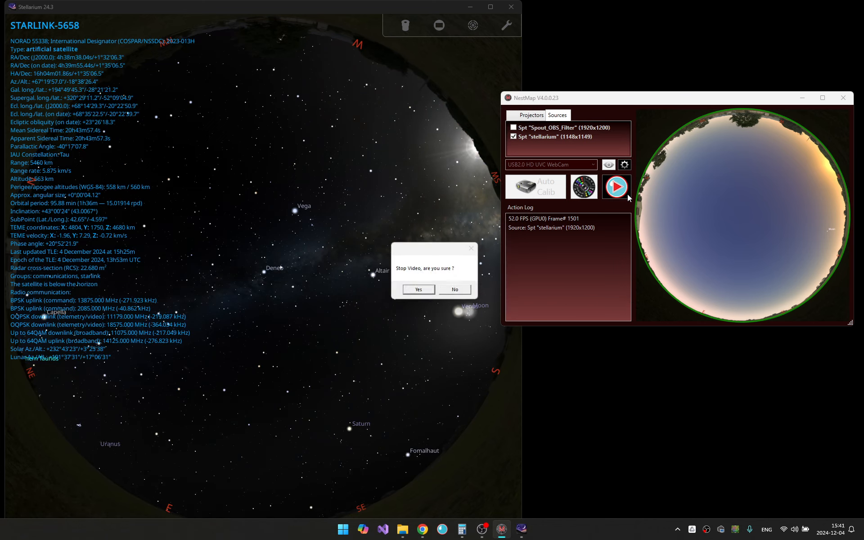
left_click(417, 292)
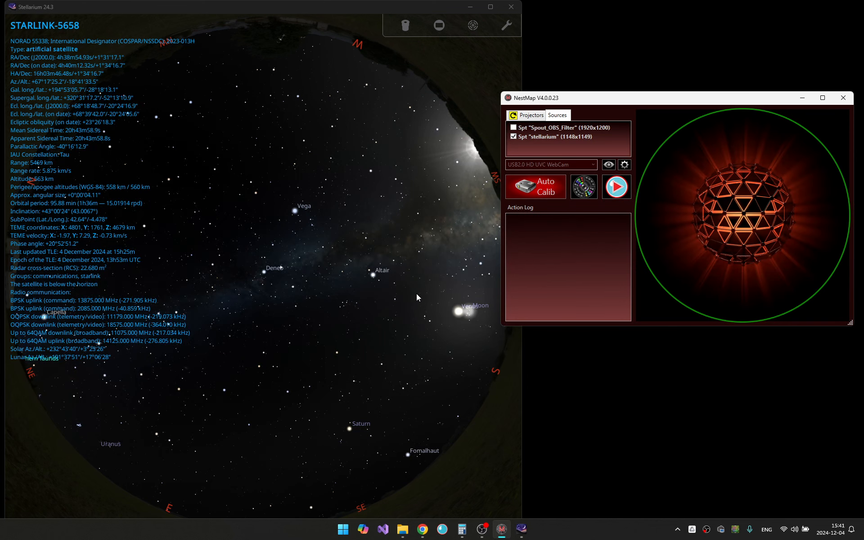
left_click(617, 186)
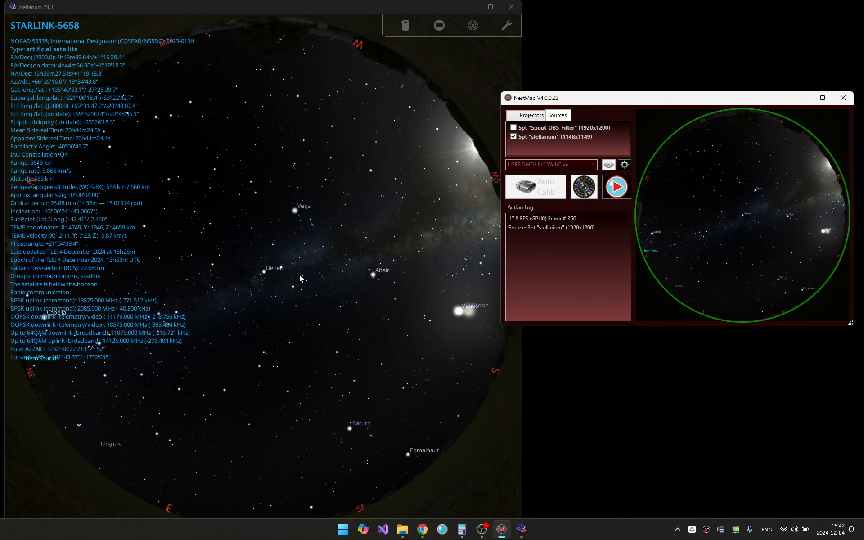
- Select stars in the sky view to inspect their details
left_click(322, 358)
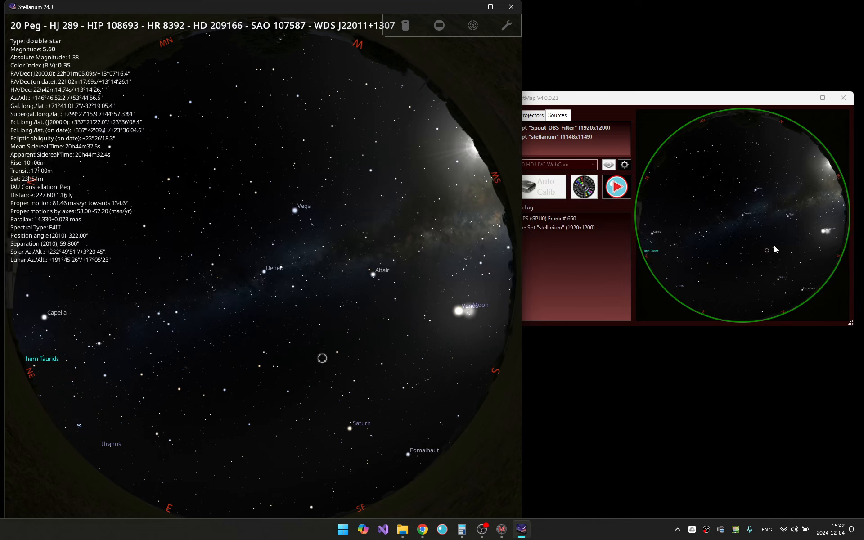
left_click(349, 357)
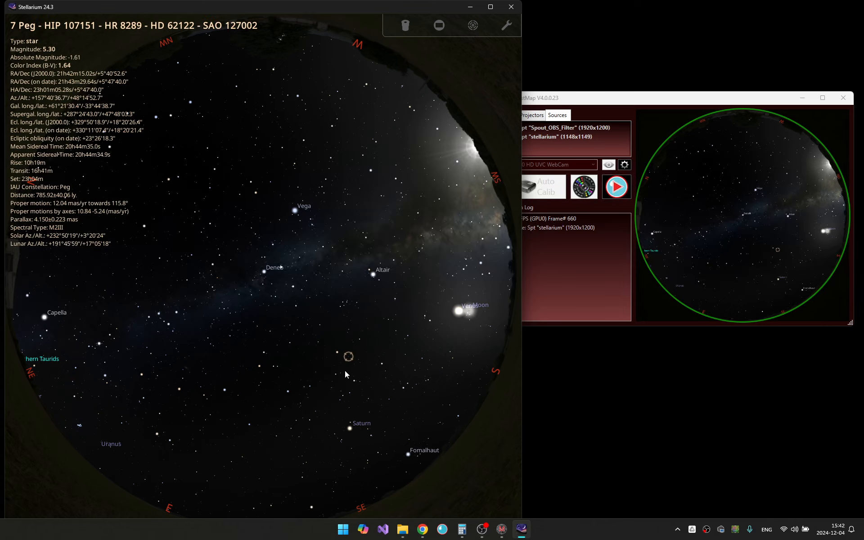
- Select a star, center the sky view on another star, and select a Starlink satellite to inspect its details
left_click(334, 282)
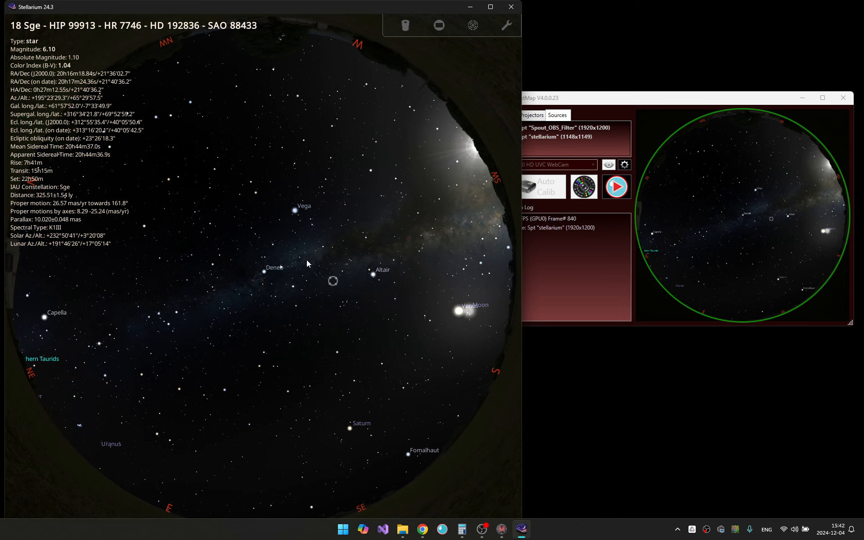
double_click(347, 203)
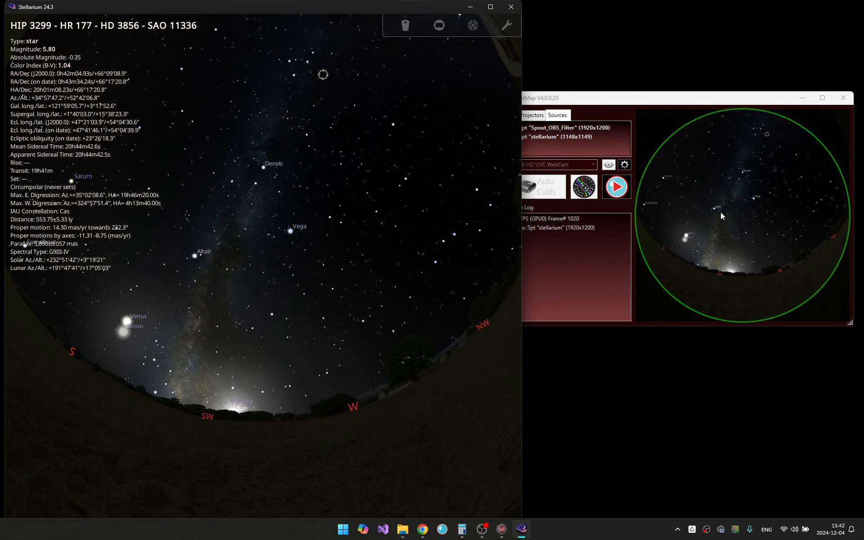
left_click(269, 334)
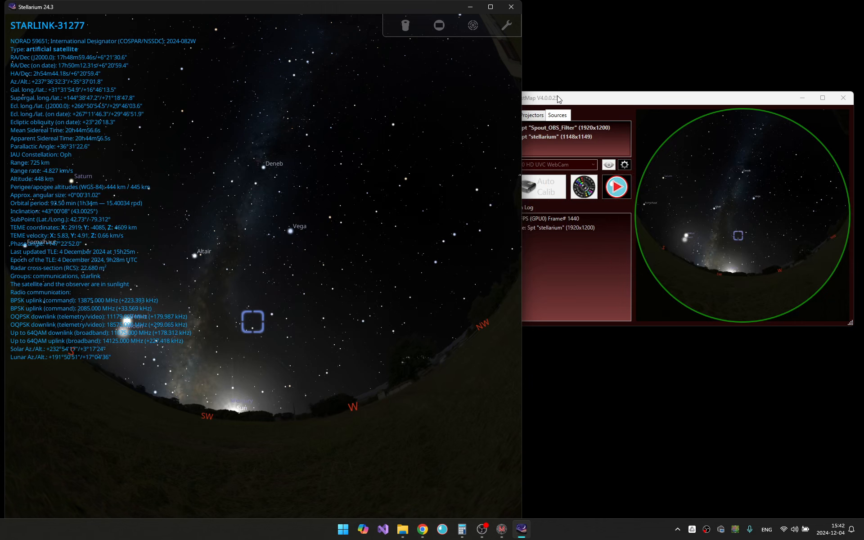
- Move the NestMap window so it sits fully beside the Stellarium window and bring it to the front
left_click_drag(557, 99, 587, 100)
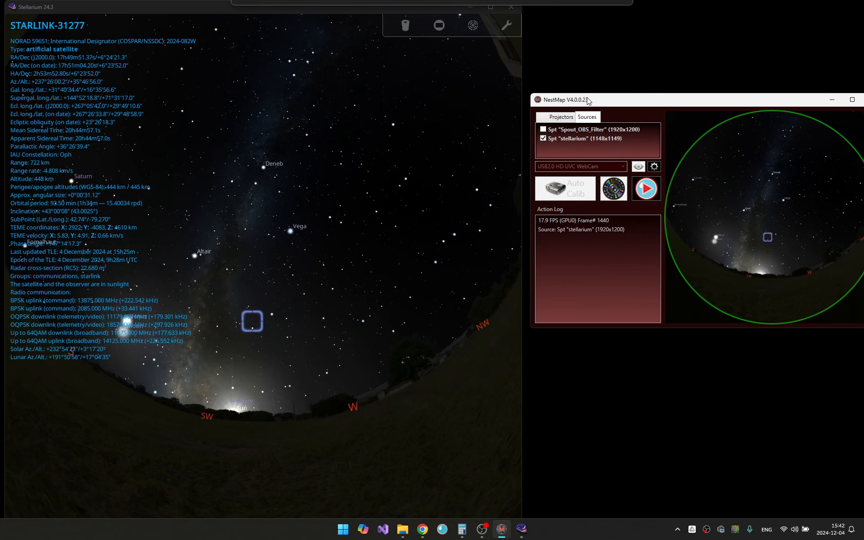
left_click(547, 220)
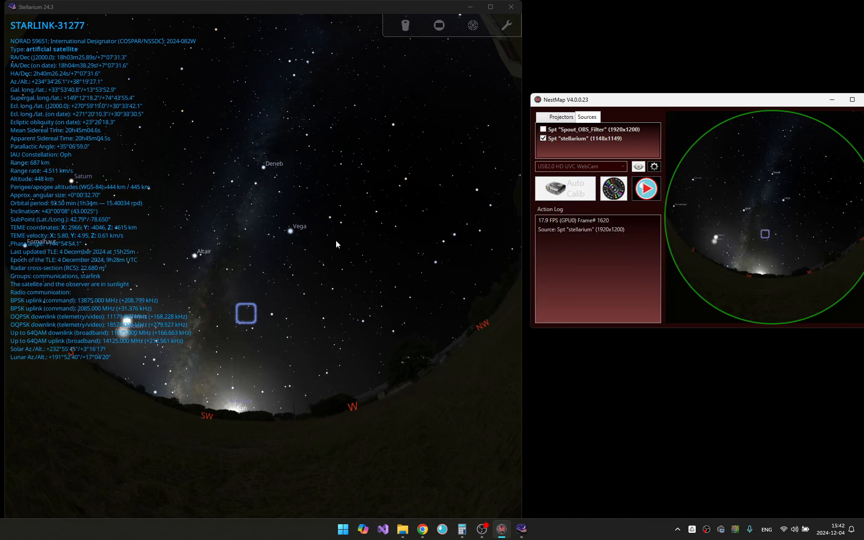
- Pan the Stellarium sky view around to check that the NestMap dome preview follows it
left_click_drag(375, 144, 302, 333)
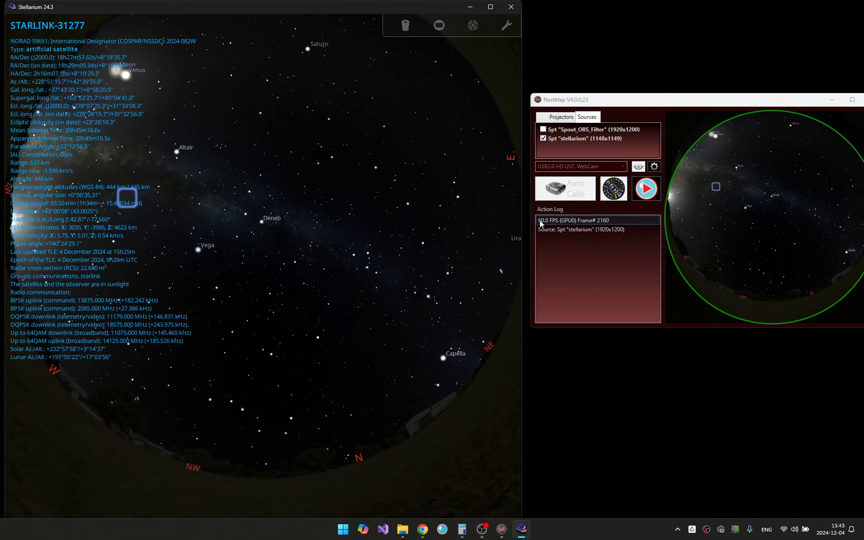
left_click_drag(278, 180, 313, 278)
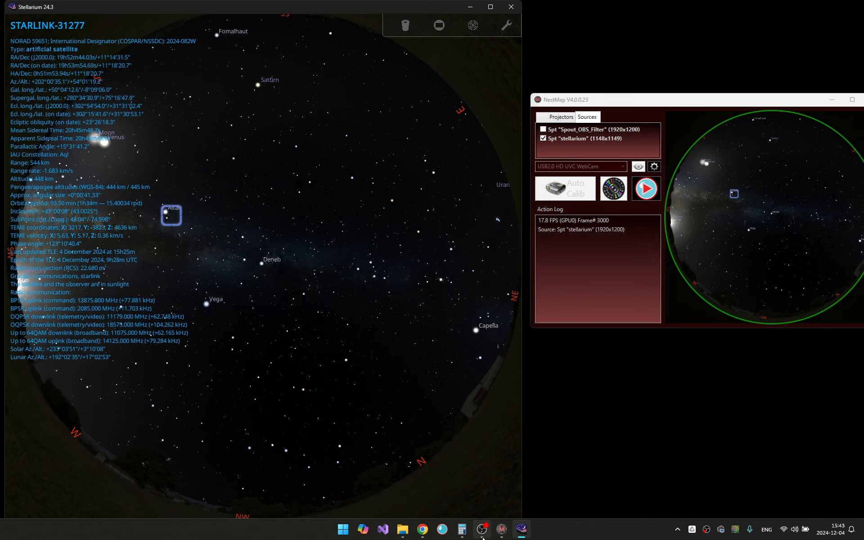
mouse_move(483, 537)
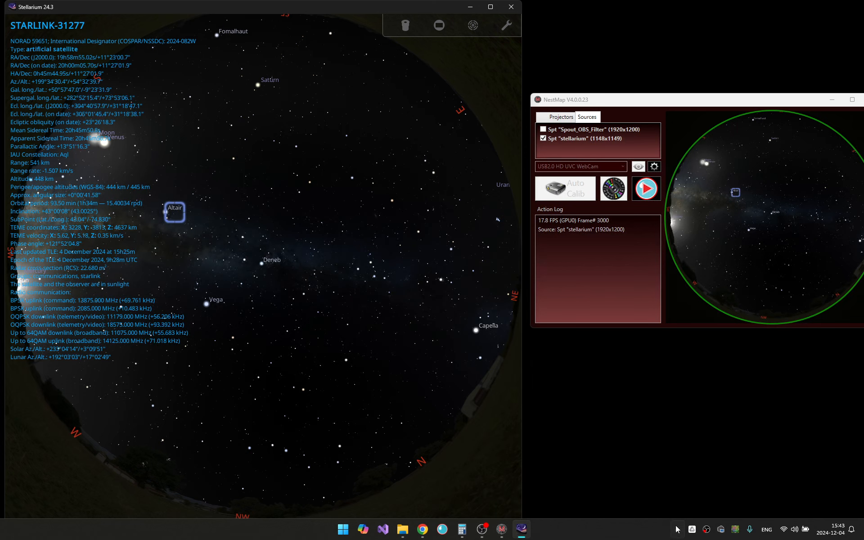